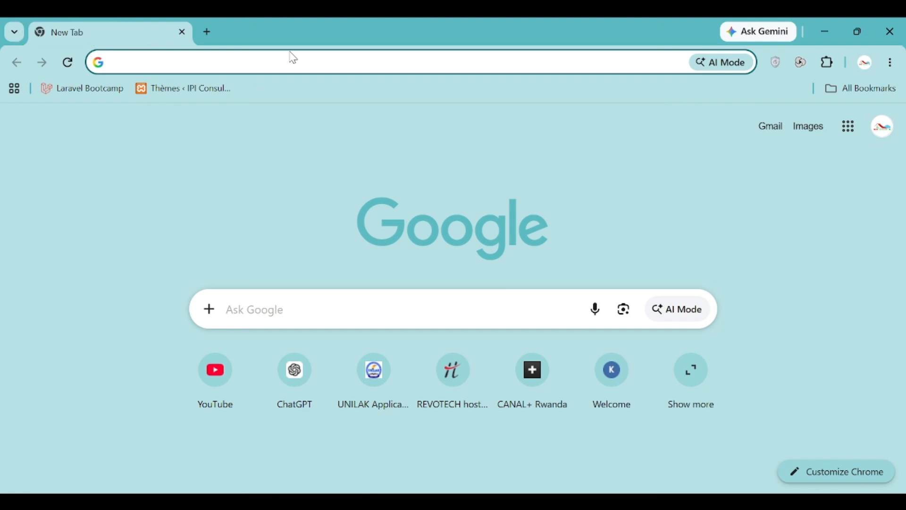
# Go to chatgpt.com and log out of the current account from the account menu.
pyautogui.write('chatgpt.com')
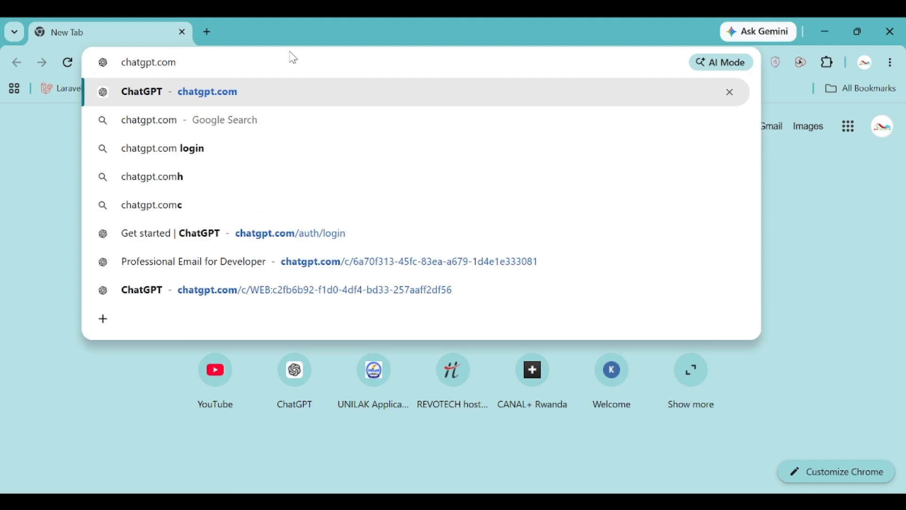
pyautogui.press('Return')
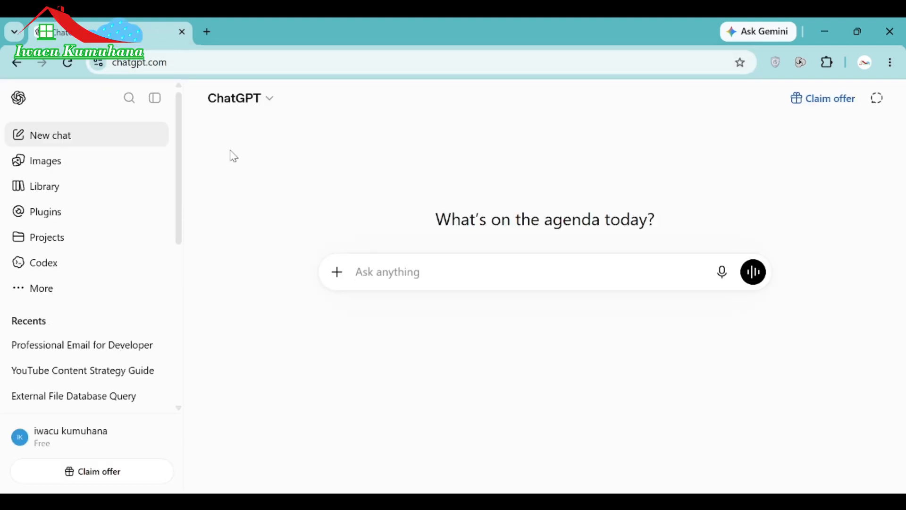
pyautogui.click(76, 438)
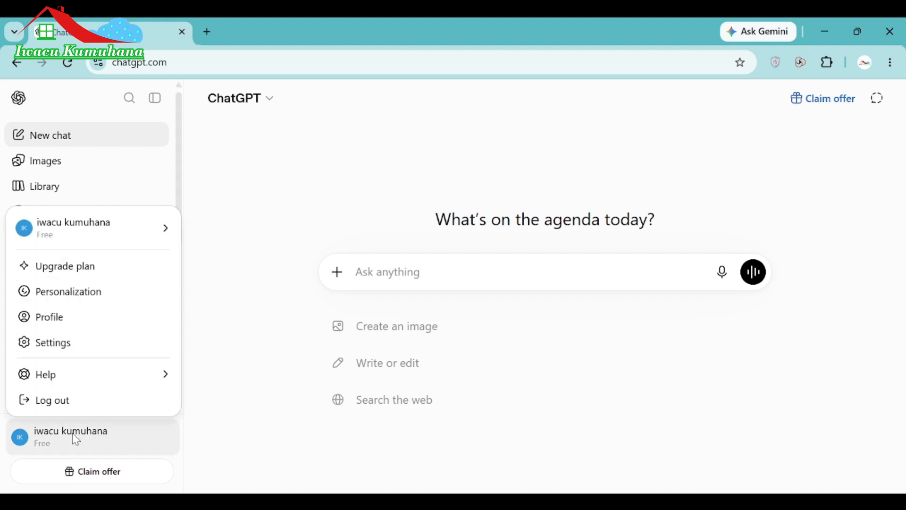
pyautogui.click(62, 406)
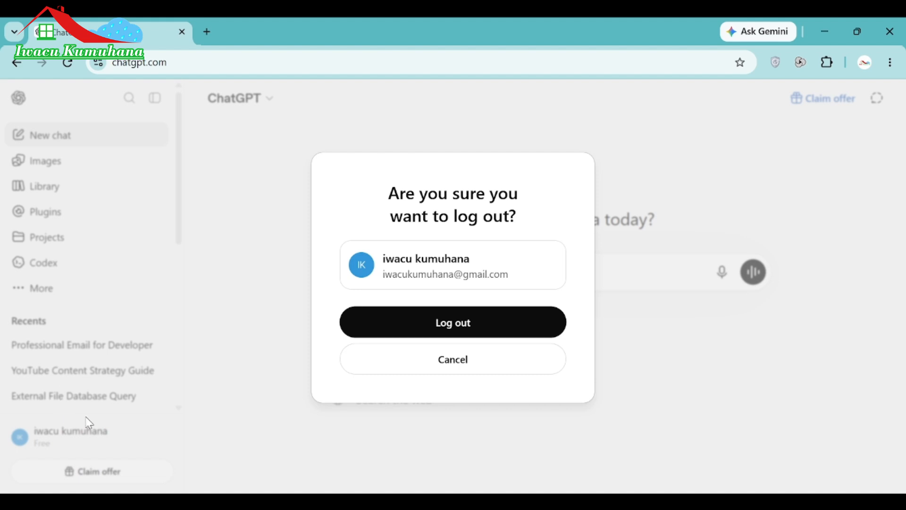
pyautogui.click(454, 332)
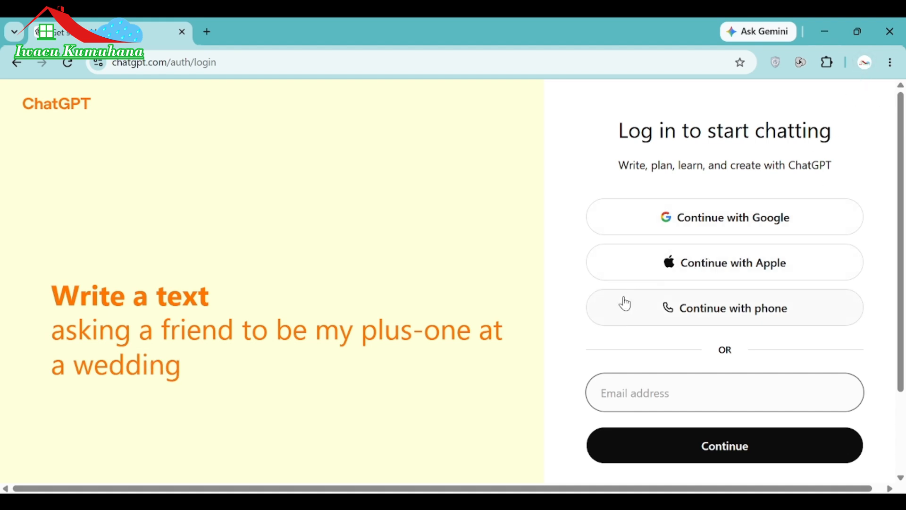
# Sign back into ChatGPT using Continue with Google.
pyautogui.click(725, 220)
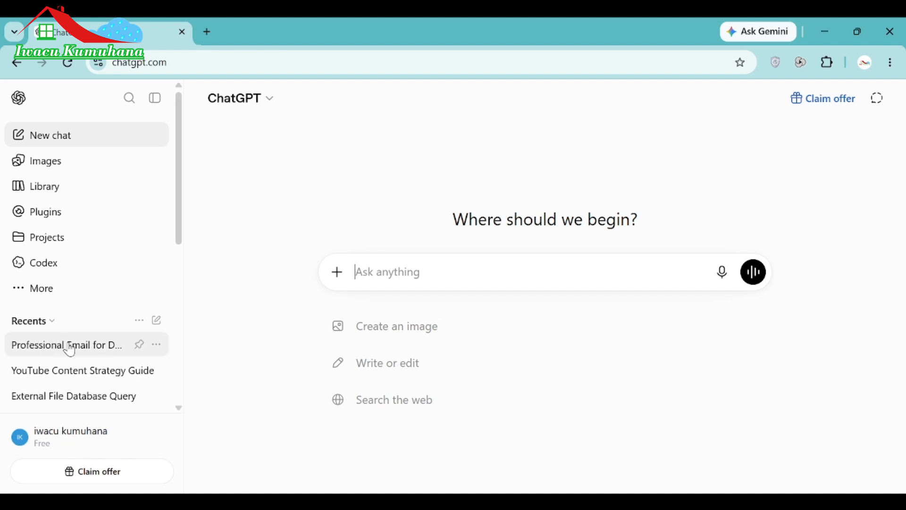
# Start a new chat and type 'write a professional email for a software developer position'.
pyautogui.scroll(-4, 85, 359)
pyautogui.scroll(-4, 85, 358)
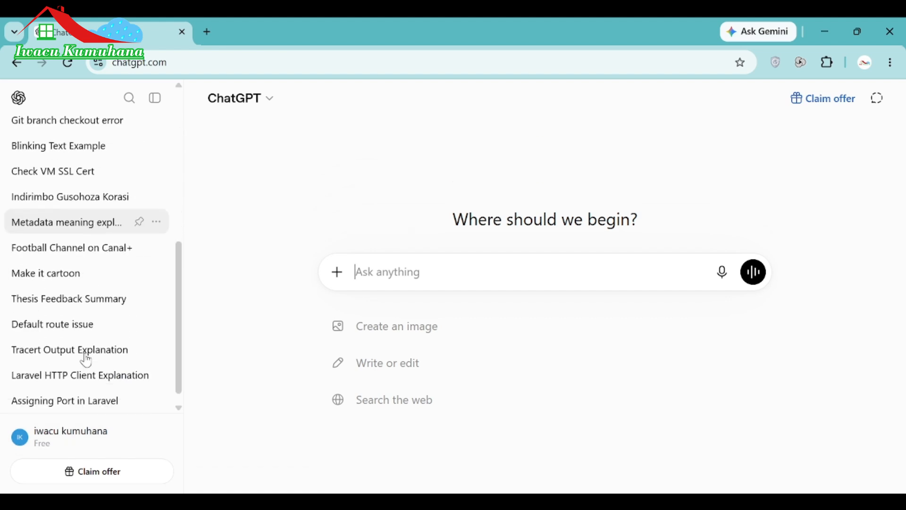
pyautogui.scroll(1, 85, 358)
pyautogui.scroll(7, 86, 359)
pyautogui.scroll(3, 86, 359)
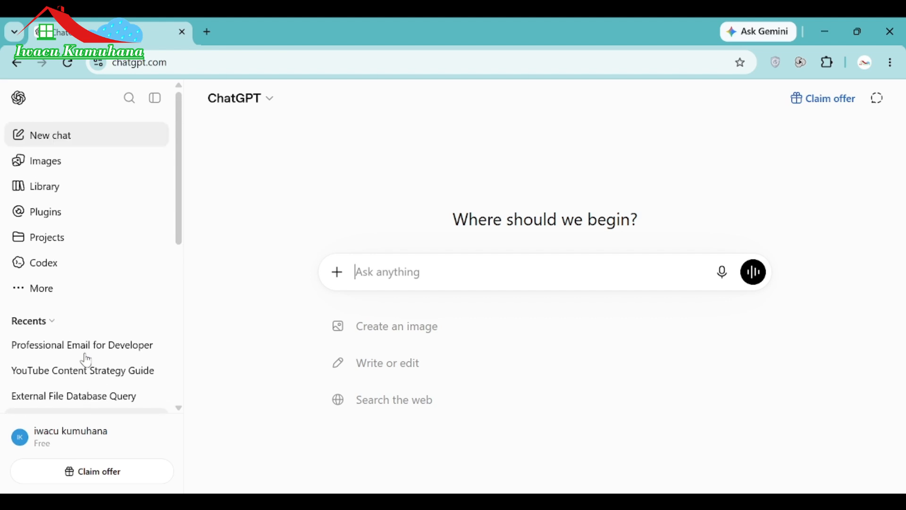
pyautogui.click(62, 149)
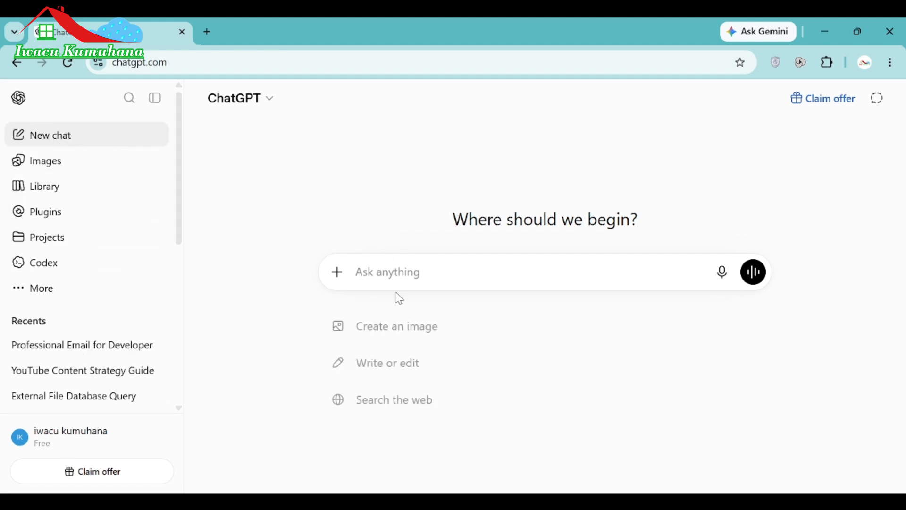
pyautogui.write('write a')
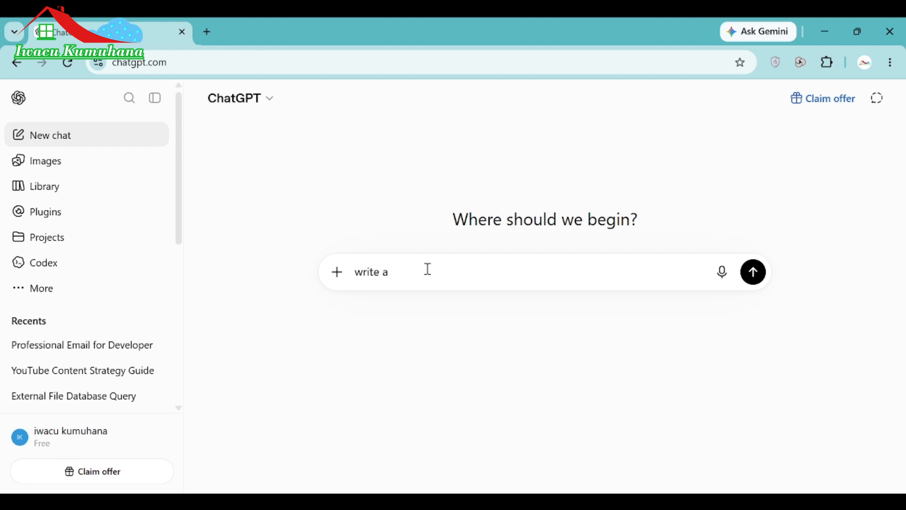
pyautogui.press('BackSpace')
pyautogui.write('a professional email fo')
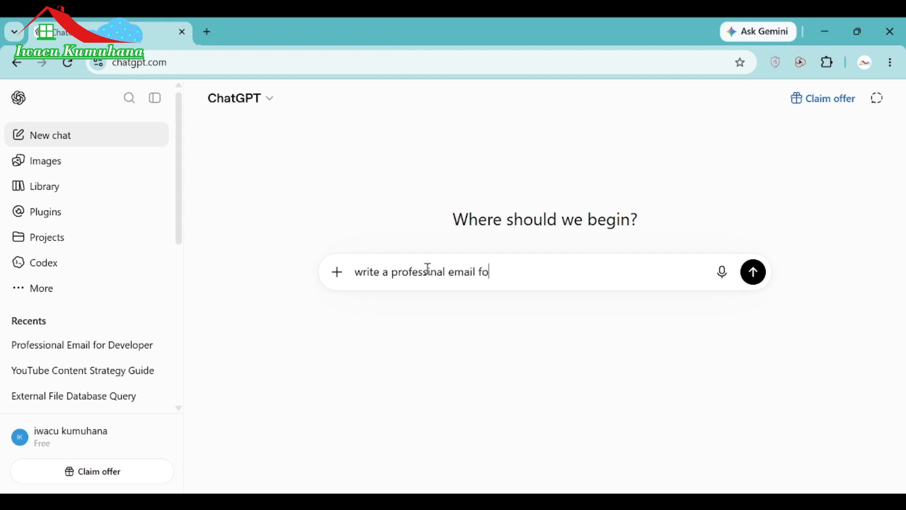
pyautogui.write('r a software develop')
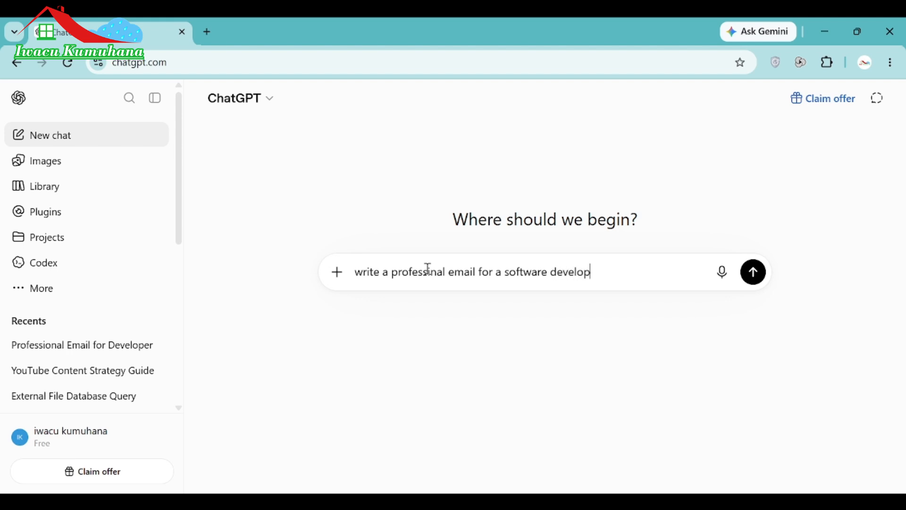
pyautogui.write('er position')
# Send the prompt and scroll through ChatGPT's Software Developer application email.
pyautogui.click(757, 275)
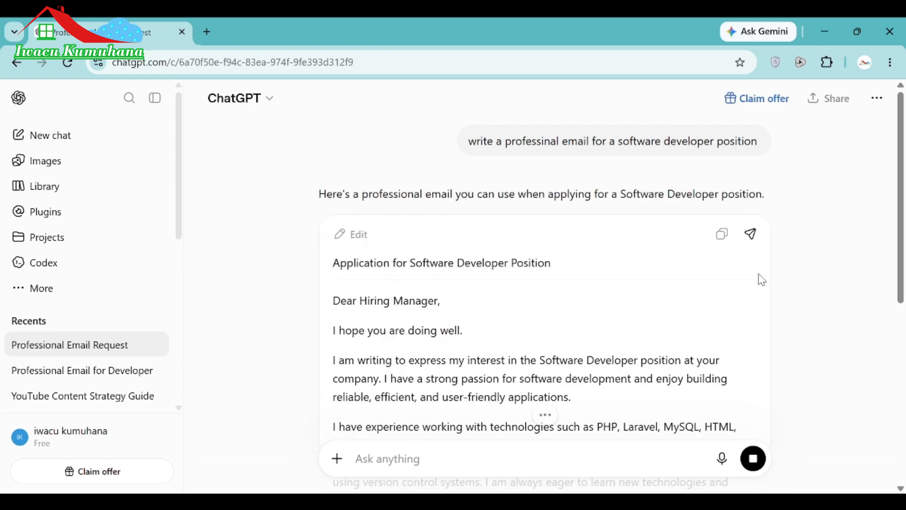
pyautogui.scroll(-1, 762, 279)
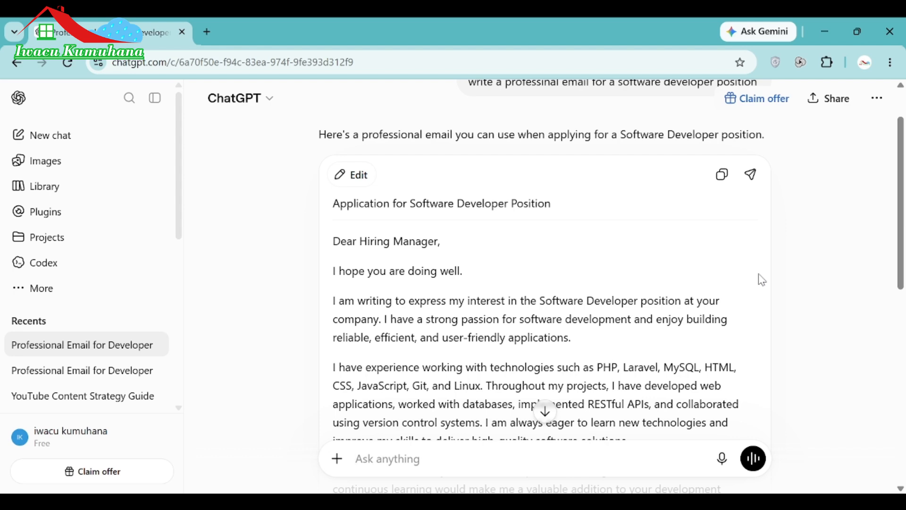
pyautogui.scroll(-10, 761, 279)
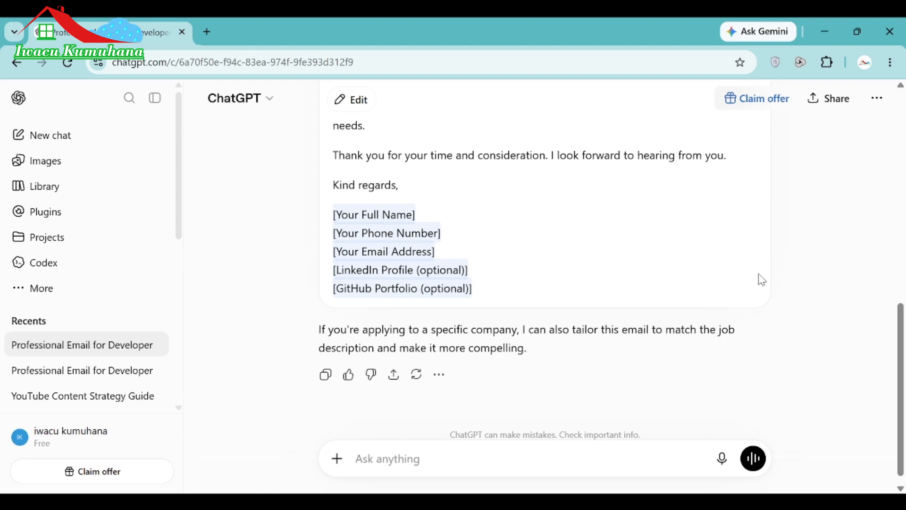
pyautogui.scroll(10, 761, 279)
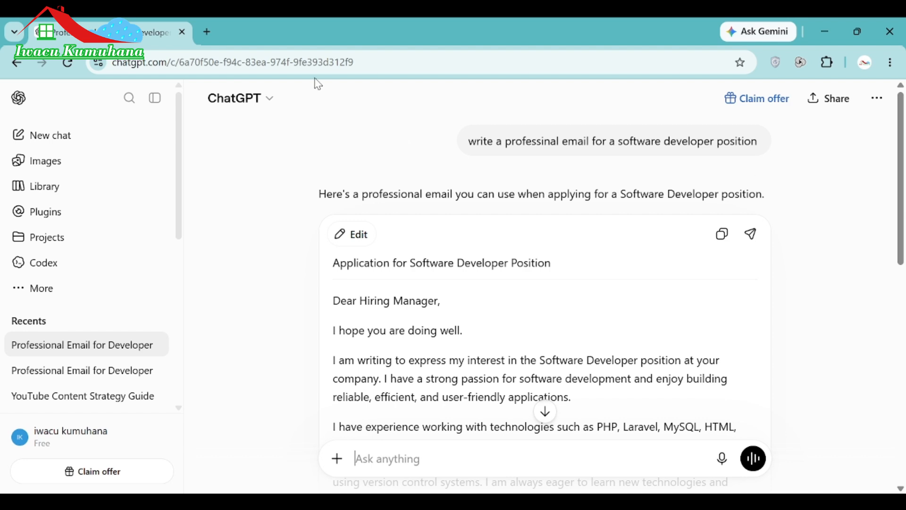
# In a new browser tab, go to Gmail and compose a new message.
pyautogui.click(208, 31)
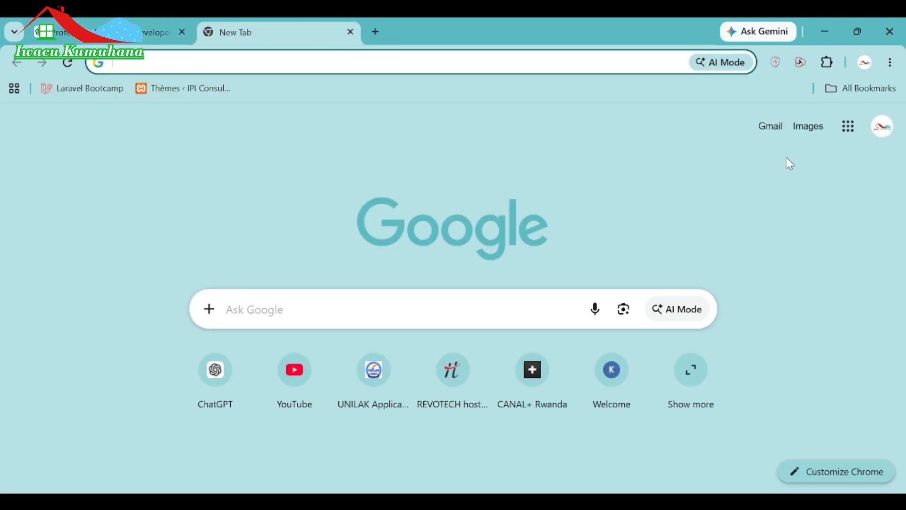
pyautogui.click(775, 135)
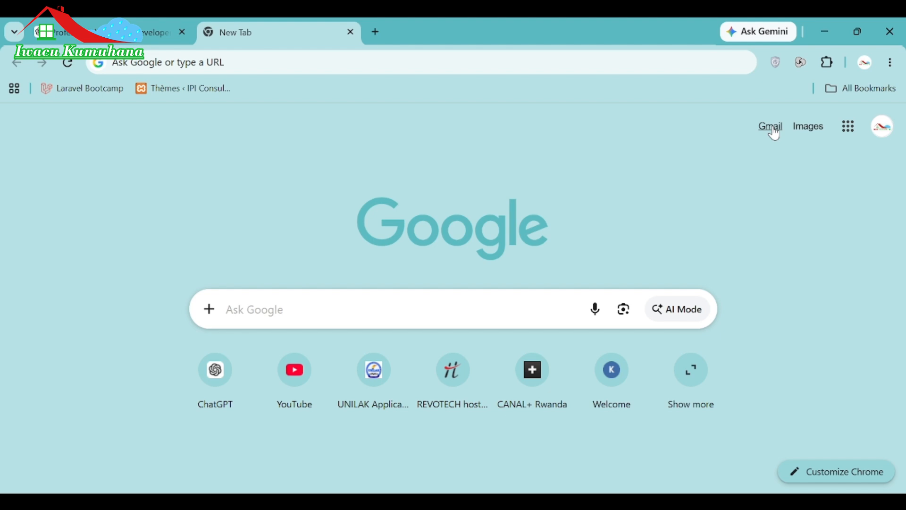
pyautogui.click(771, 127)
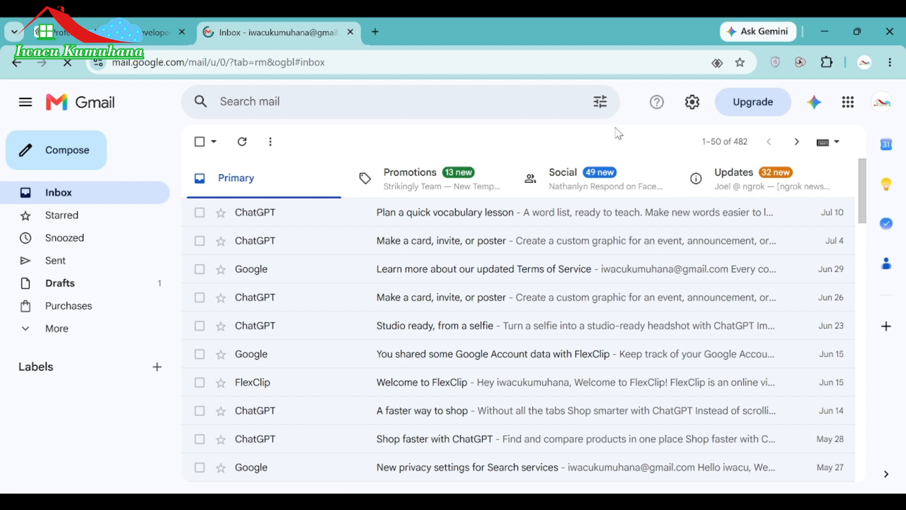
pyautogui.click(67, 155)
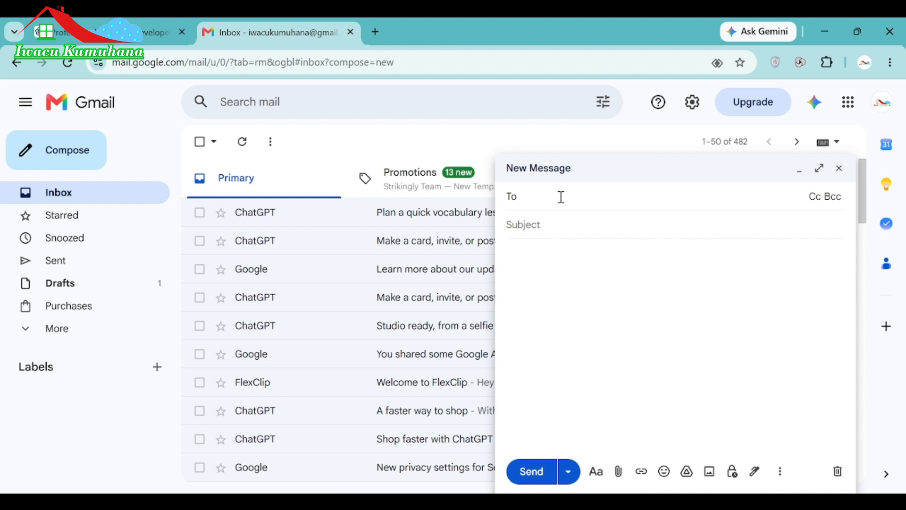
# Copy 'Application for Software Developer Position' from ChatGPT into the Gmail draft's subject.
pyautogui.click(101, 22)
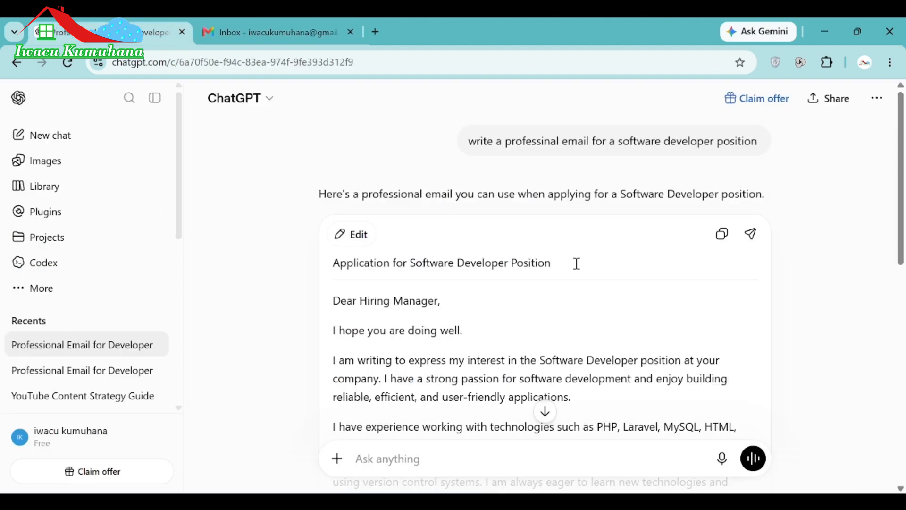
pyautogui.moveTo(576, 263); pyautogui.dragTo(315, 254)
pyautogui.hotkey('ctrl', 'c')
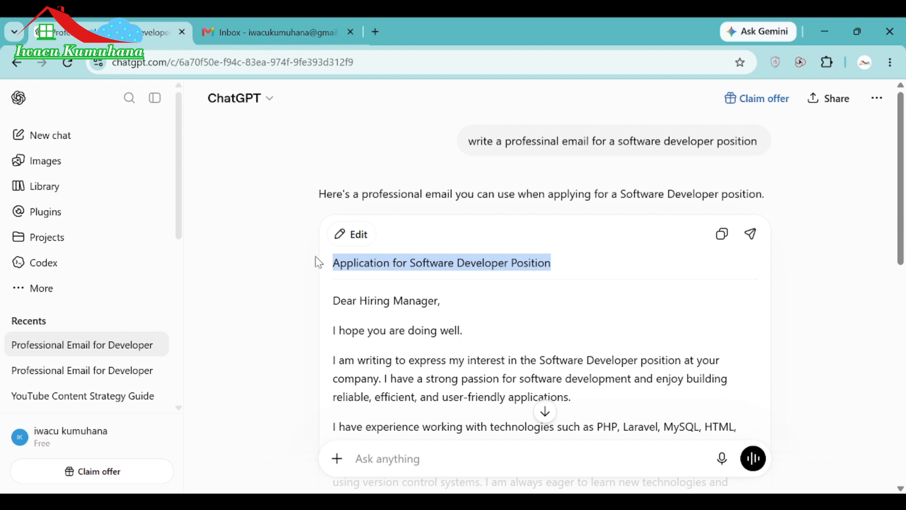
pyautogui.click(268, 20)
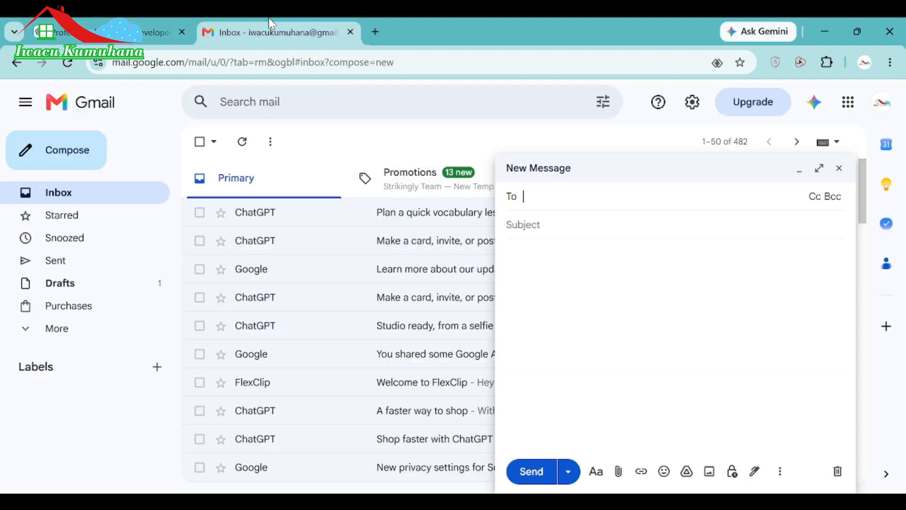
pyautogui.click(557, 227)
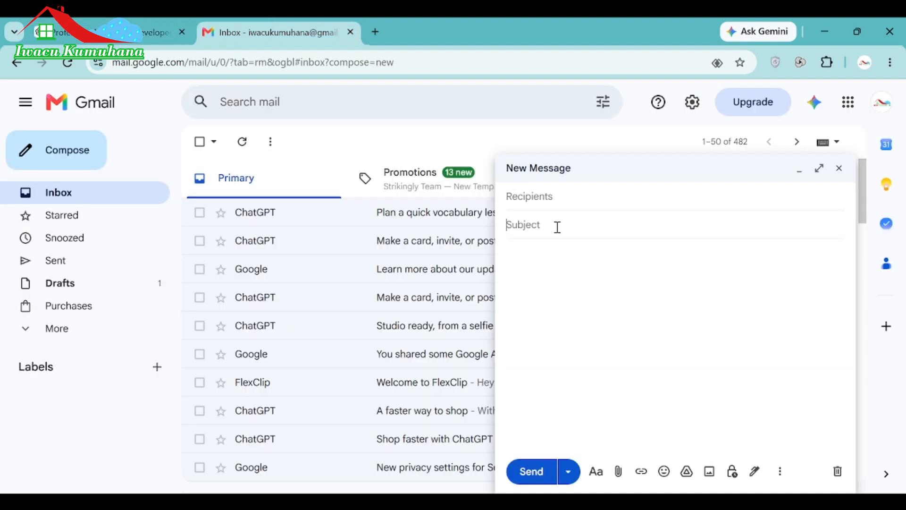
pyautogui.hotkey('ctrl', 'v')
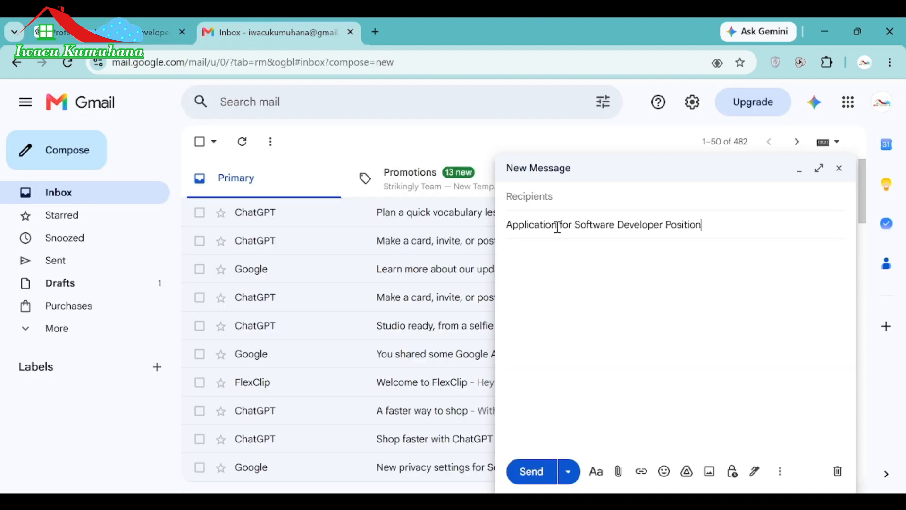
pyautogui.click(602, 274)
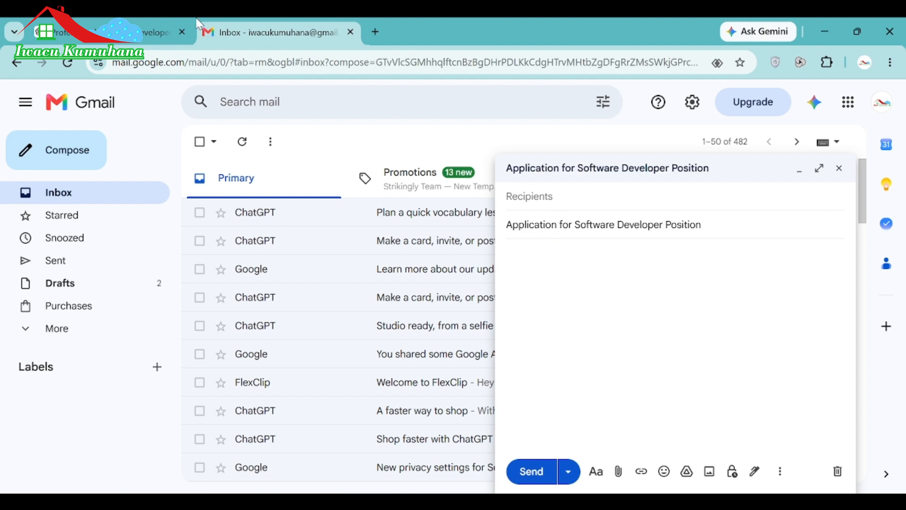
# Back in ChatGPT, start selecting the email body of the reply.
pyautogui.click(160, 32)
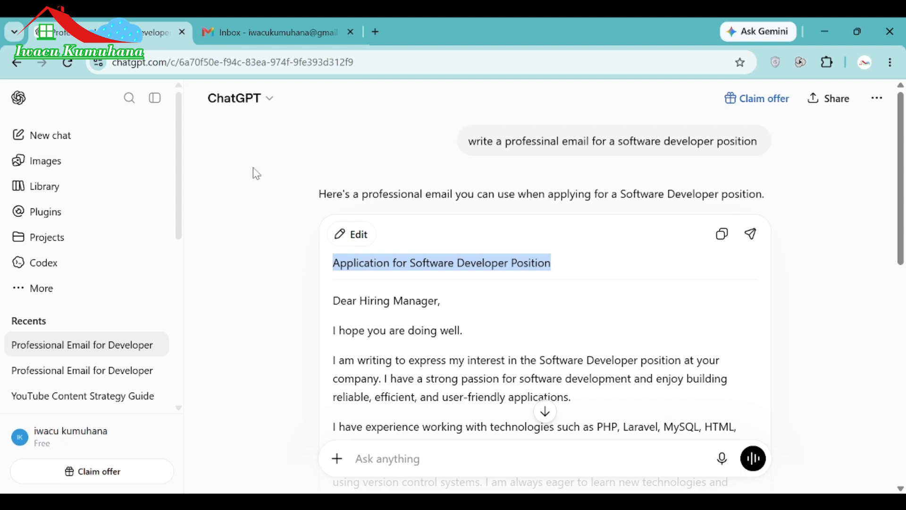
pyautogui.click(333, 303)
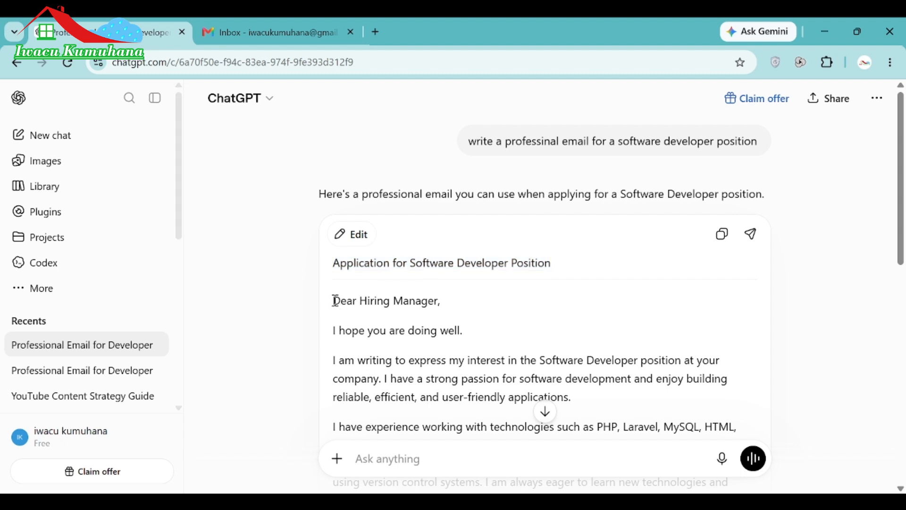
pyautogui.moveTo(334, 299)
pyautogui.mouseDown()
pyautogui.moveTo(404, 473)
pyautogui.moveTo(411, 278)
pyautogui.mouseUp()
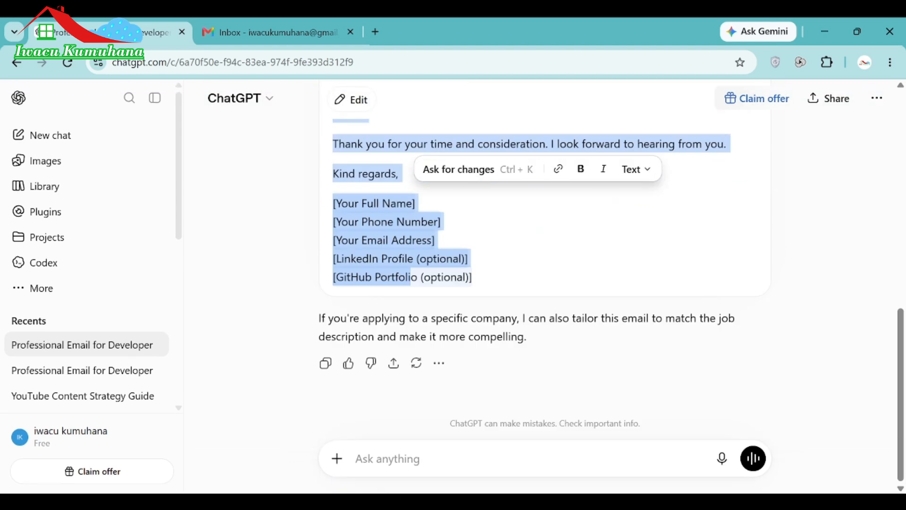
pyautogui.click(489, 286)
# Select ChatGPT's whole email from 'Dear Hiring Manager' through the signature placeholders.
pyautogui.moveTo(480, 276); pyautogui.dragTo(386, 163)
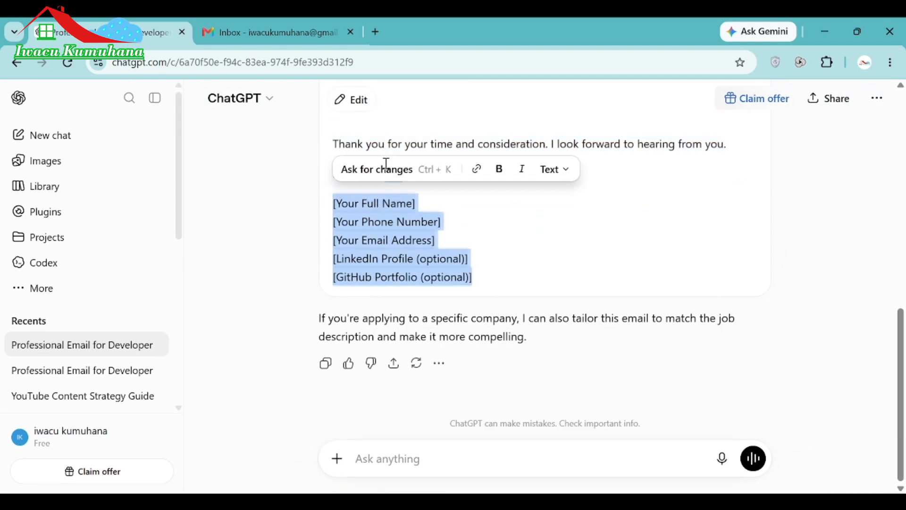
pyautogui.scroll(6, 412, 252)
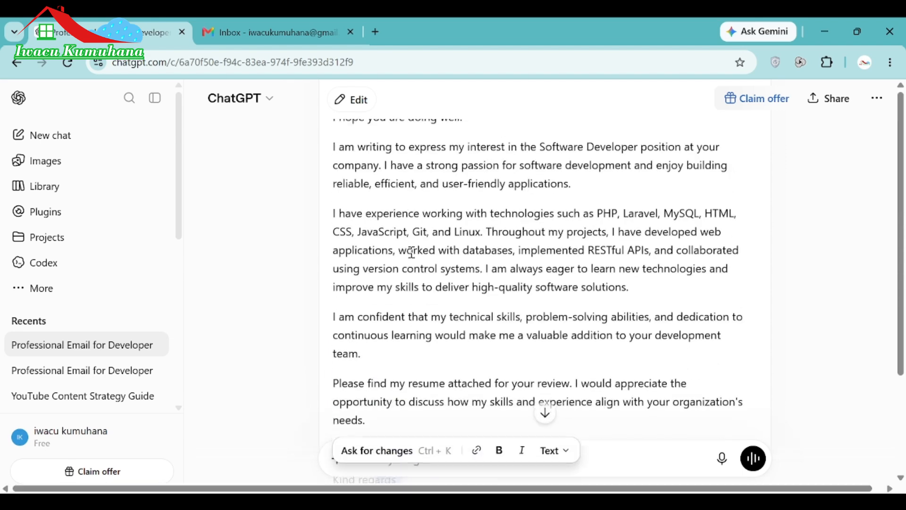
pyautogui.scroll(3, 412, 252)
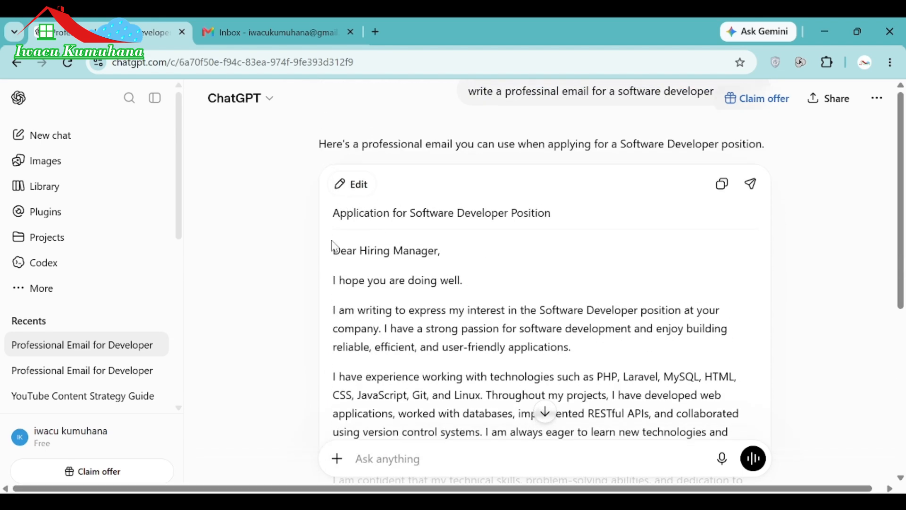
pyautogui.keyDown('shift'); pyautogui.click(334, 249); pyautogui.keyUp('shift')
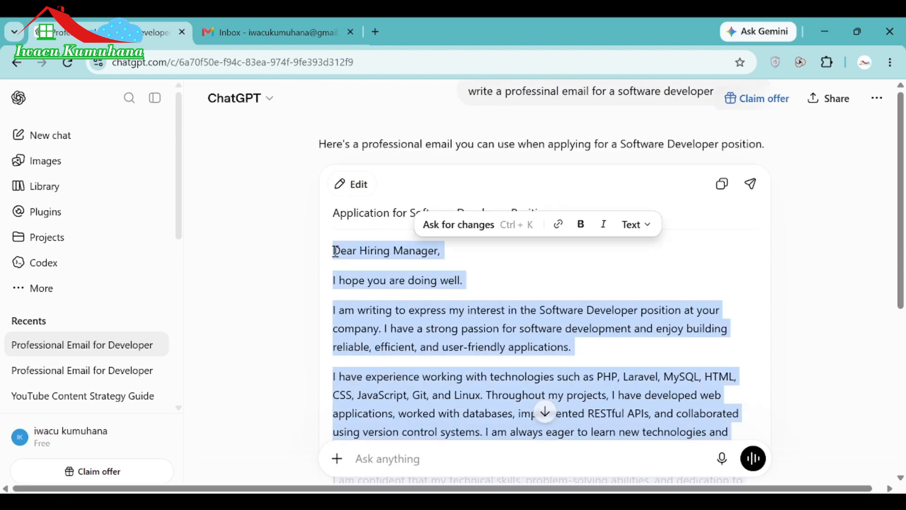
# Paste the copied letter, starting 'Dear Hiring Manager,', into the Gmail draft body.
pyautogui.click(217, 29)
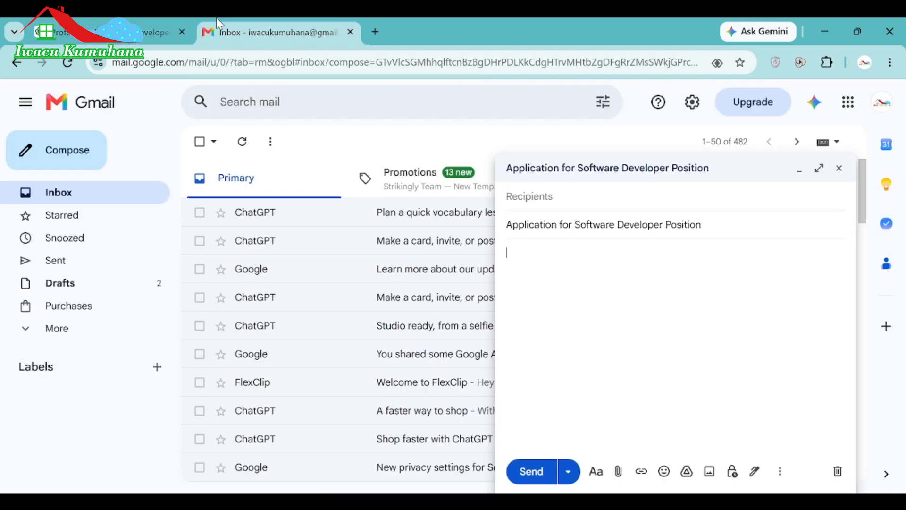
pyautogui.hotkey('ctrl', 'v')
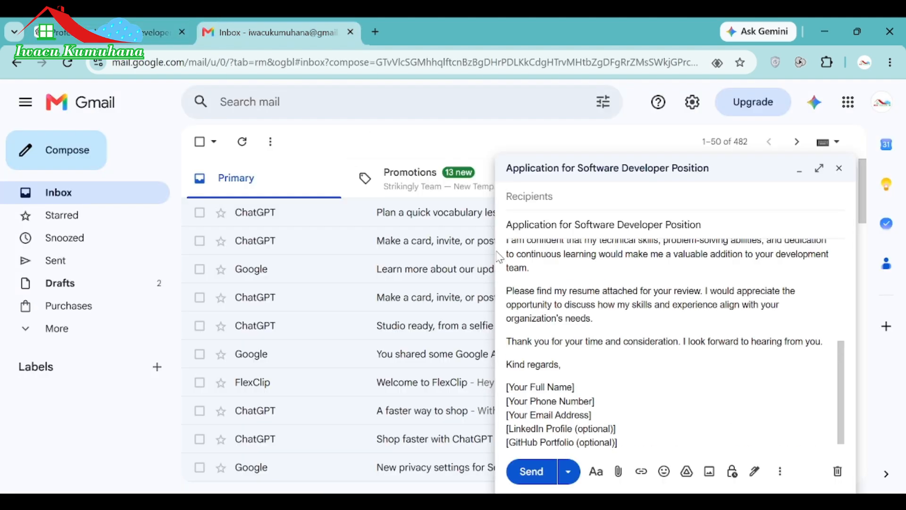
pyautogui.scroll(3, 740, 311)
pyautogui.scroll(3, 741, 312)
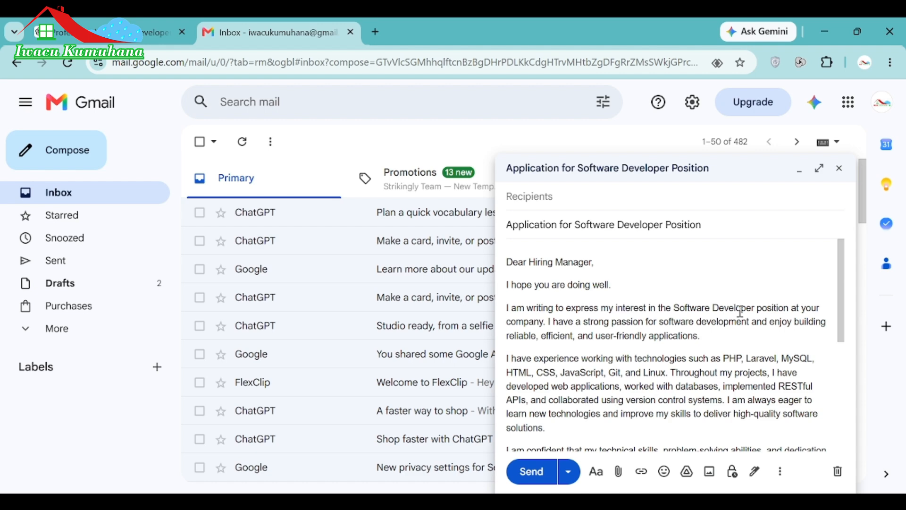
pyautogui.scroll(-2, 740, 312)
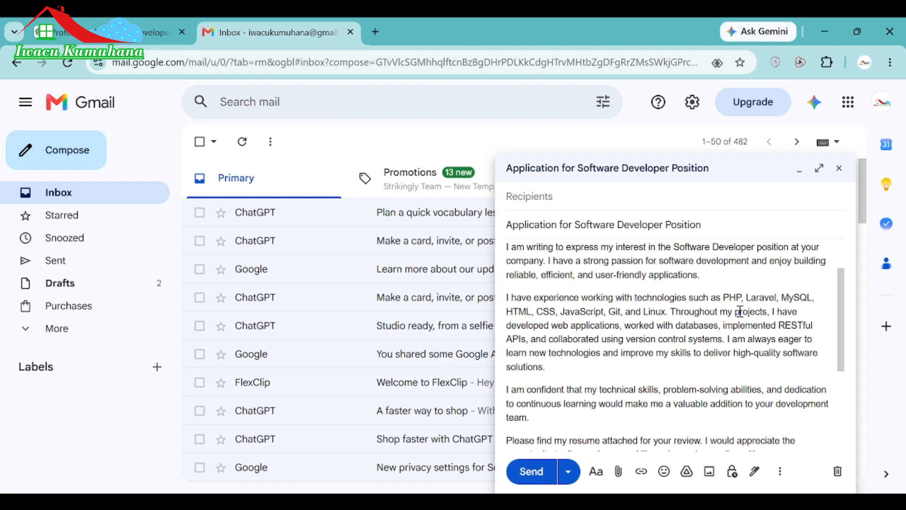
pyautogui.scroll(-1, 740, 312)
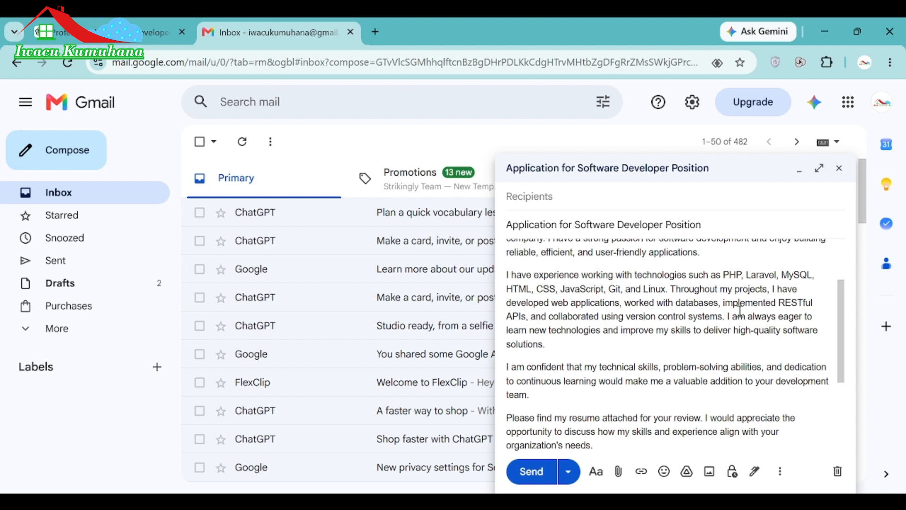
pyautogui.scroll(-5, 740, 312)
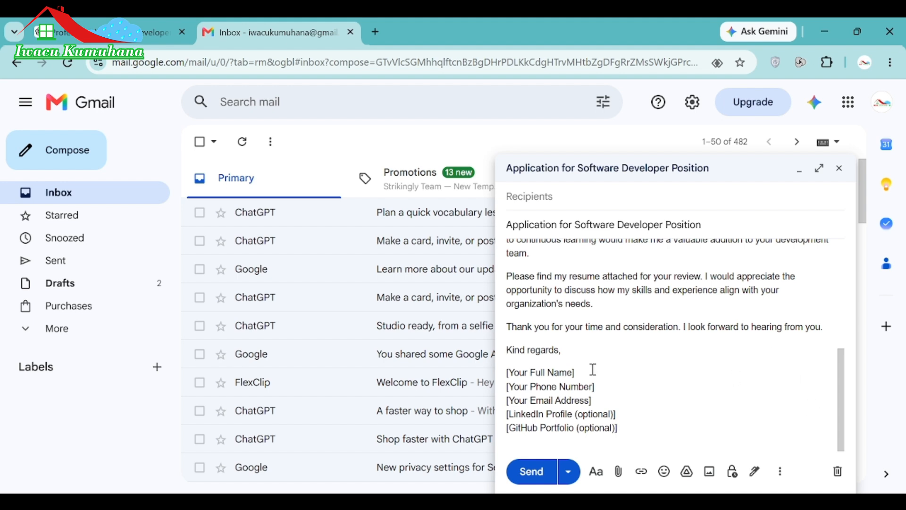
# Replace the full-name placeholder in the signature with the sender's name.
pyautogui.click(576, 373)
pyautogui.moveTo(549, 378); pyautogui.dragTo(549, 375)
pyautogui.click(584, 376)
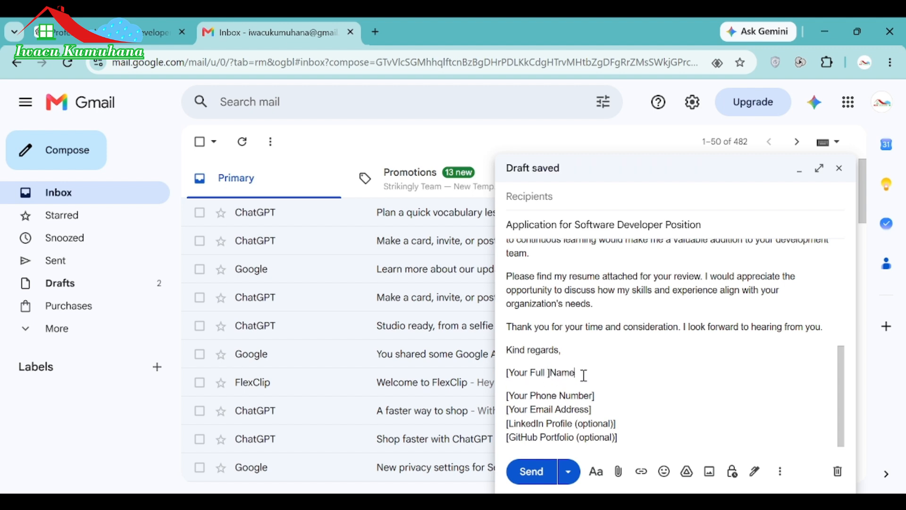
pyautogui.moveTo(584, 376); pyautogui.dragTo(506, 374)
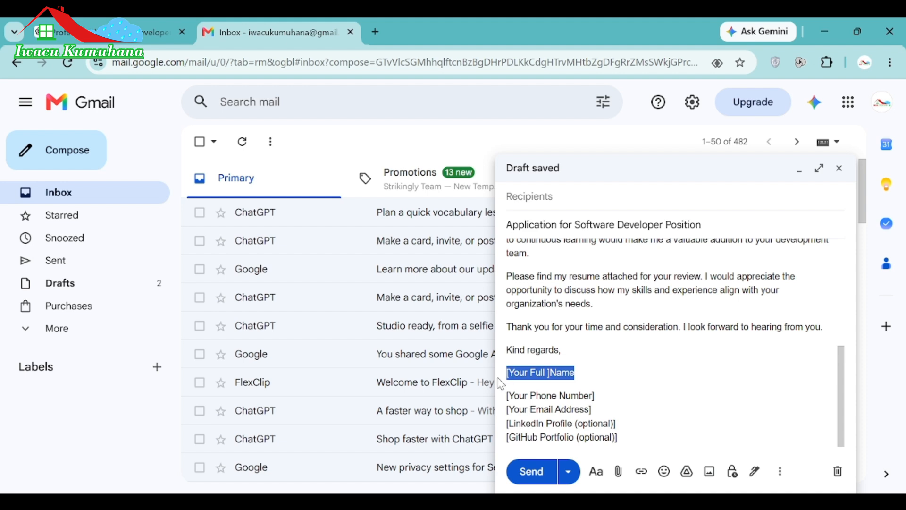
pyautogui.press('BackSpace')
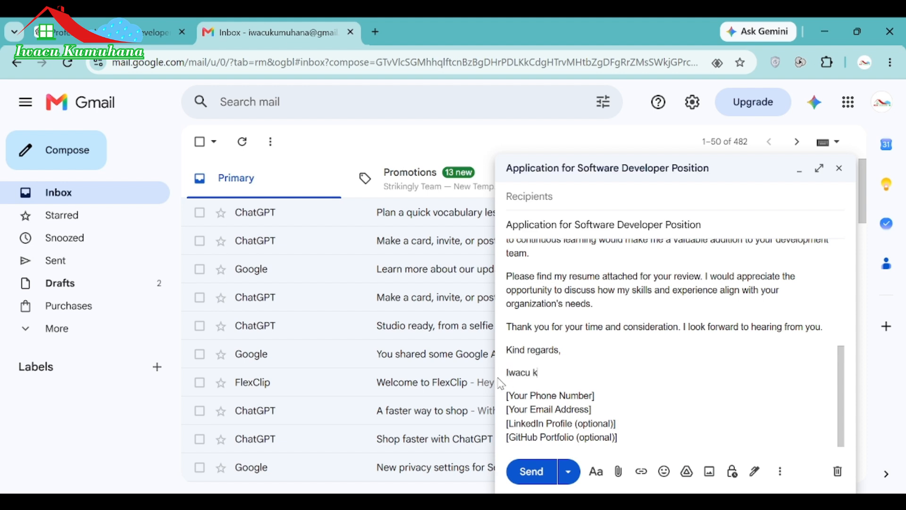
# Replace the phone number placeholder with the sender's phone number.
pyautogui.click(599, 399)
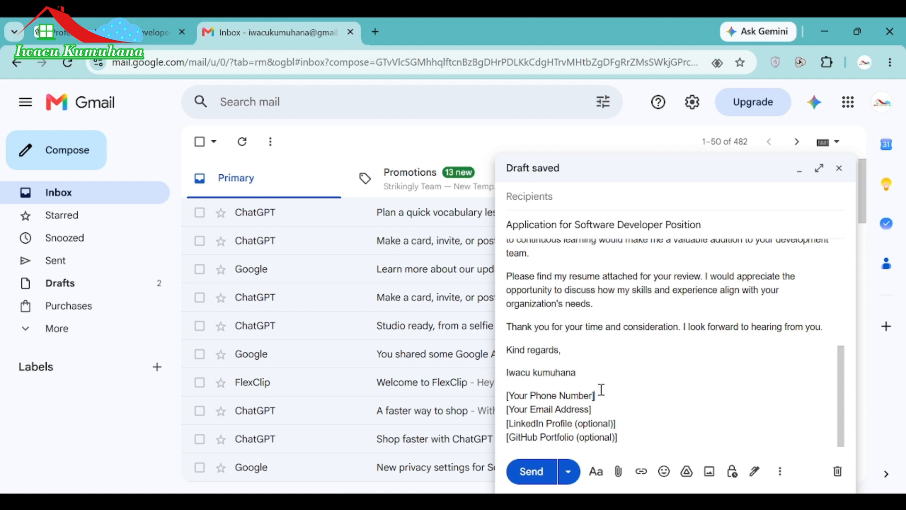
pyautogui.press('BackSpace')
pyautogui.press('BackSpace')
pyautogui.press('BackSpace')
pyautogui.press('BackSpace')
pyautogui.press('BackSpace')
pyautogui.press('BackSpace')
pyautogui.press('BackSpace')
pyautogui.press('BackSpace')
pyautogui.press('BackSpace')
pyautogui.press('BackSpace')
pyautogui.press('BackSpace')
pyautogui.press('BackSpace')
pyautogui.press('BackSpace')
pyautogui.press('BackSpace')
pyautogui.press('BackSpace')
pyautogui.press('BackSpace')
pyautogui.press('BackSpace')
pyautogui.press('BackSpace')
pyautogui.press('BackSpace')
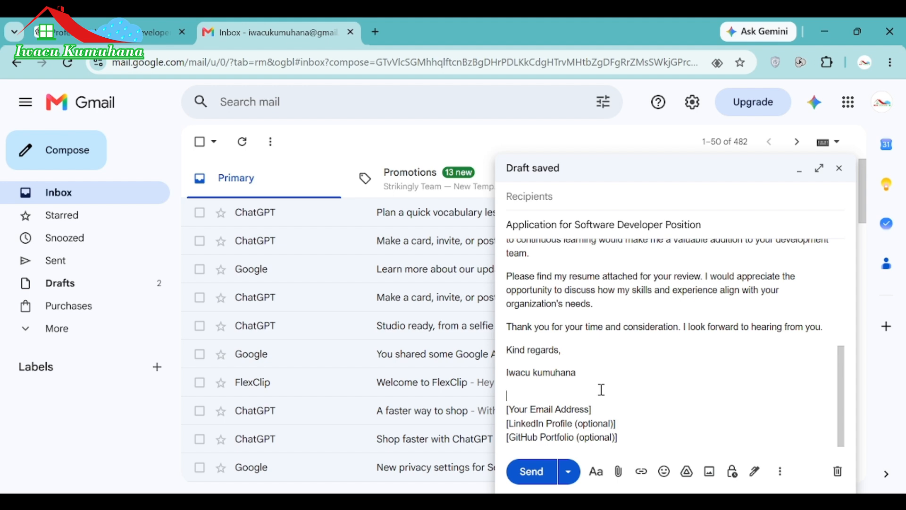
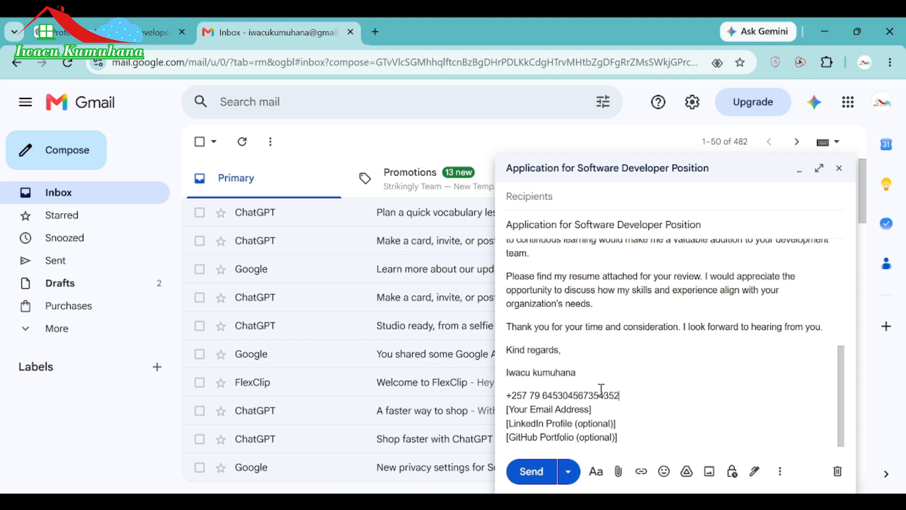
# Replace the email placeholder with the sender's Gmail address.
pyautogui.click(600, 405)
pyautogui.press('BackSpace')
pyautogui.press('BackSpace')
pyautogui.press('BackSpace')
pyautogui.press('BackSpace')
pyautogui.press('BackSpace')
pyautogui.press('BackSpace')
pyautogui.press('BackSpace')
pyautogui.press('BackSpace')
pyautogui.press('BackSpace')
pyautogui.press('BackSpace')
pyautogui.press('BackSpace')
pyautogui.press('BackSpace')
pyautogui.press('BackSpace')
pyautogui.press('BackSpace')
pyautogui.press('BackSpace')
pyautogui.press('BackSpace')
pyautogui.press('BackSpace')
pyautogui.press('BackSpace')
pyautogui.press('BackSpace')
pyautogui.press('BackSpace')
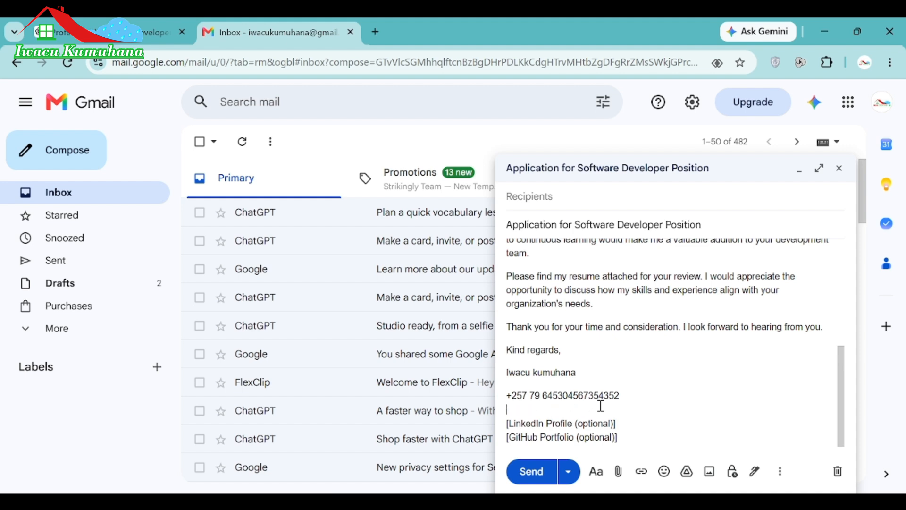
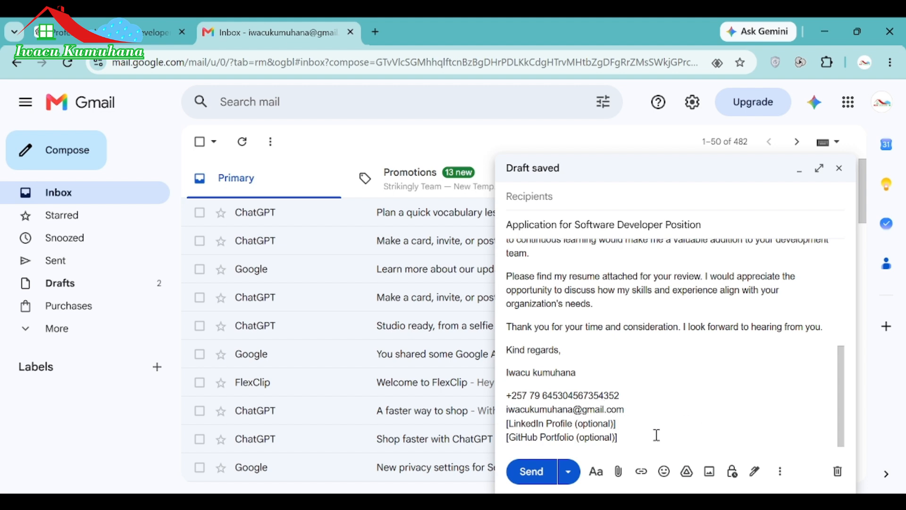
# Delete the LinkedIn and GitHub placeholder lines below the email address.
pyautogui.hotkey('shift', 'Down')
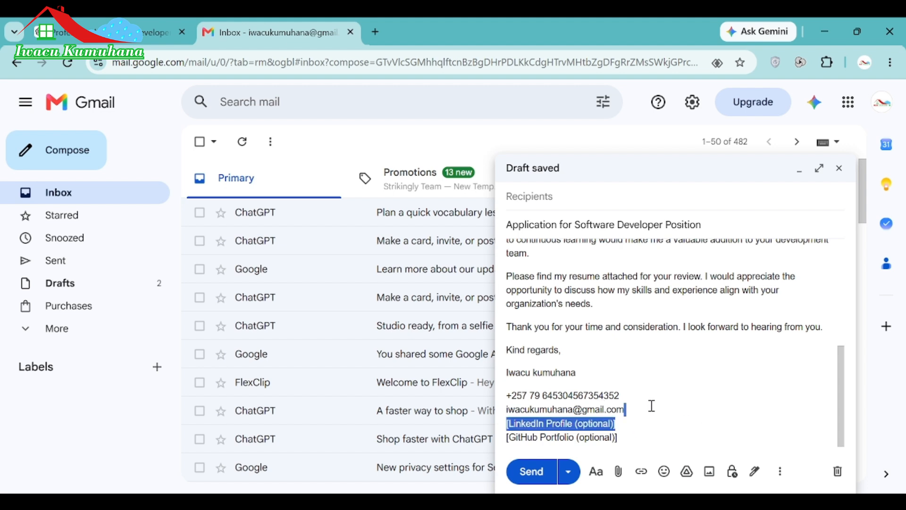
pyautogui.press('BackSpace')
pyautogui.hotkey('shift', 'Down')
pyautogui.press('BackSpace')
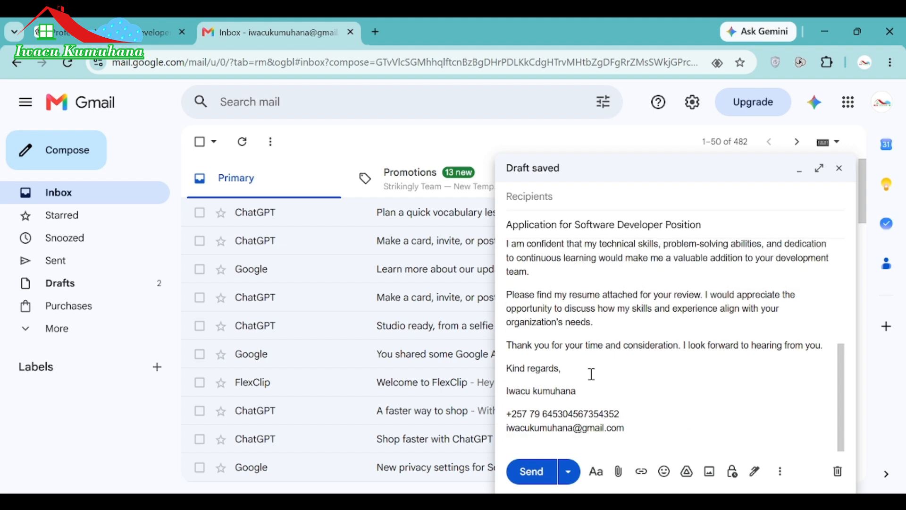
pyautogui.scroll(1, 590, 373)
pyautogui.scroll(-1, 590, 373)
pyautogui.scroll(1, 601, 319)
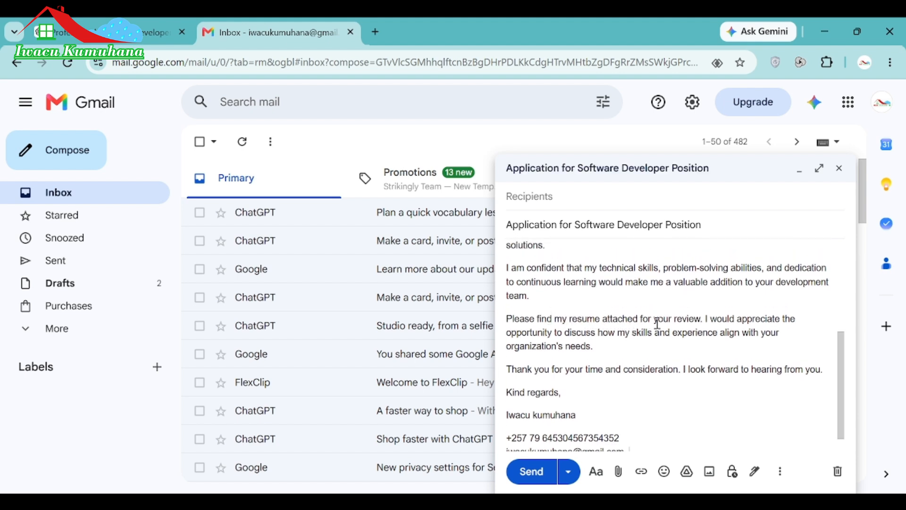
# Highlight the sentence about the attached resume and bring up the Attach files chooser.
pyautogui.moveTo(706, 320); pyautogui.dragTo(508, 323)
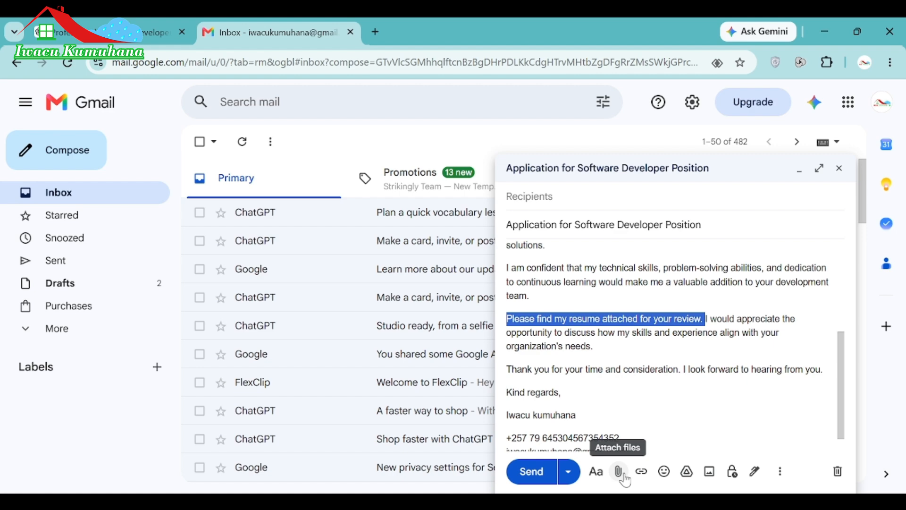
pyautogui.click(618, 471)
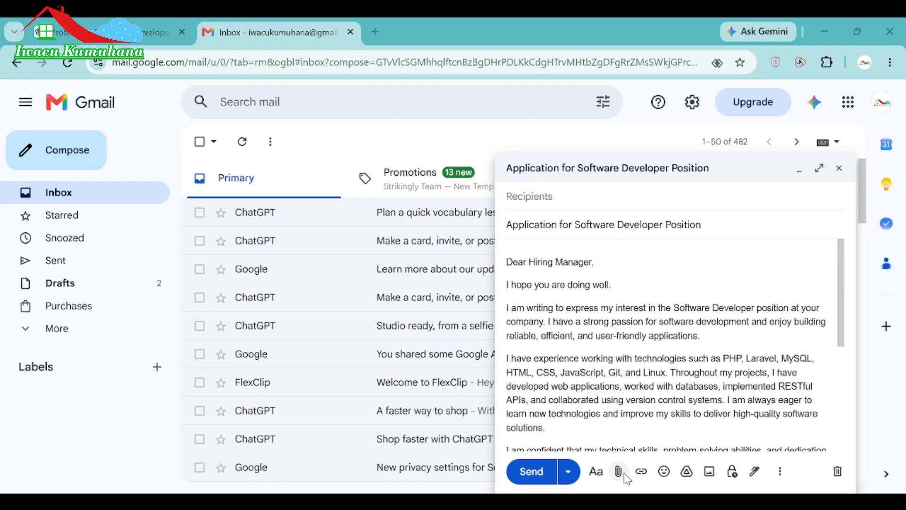
# Cancel the file chooser and delete 'implemented RESTful APIs,' from the skills paragraph.
pyautogui.click(653, 304)
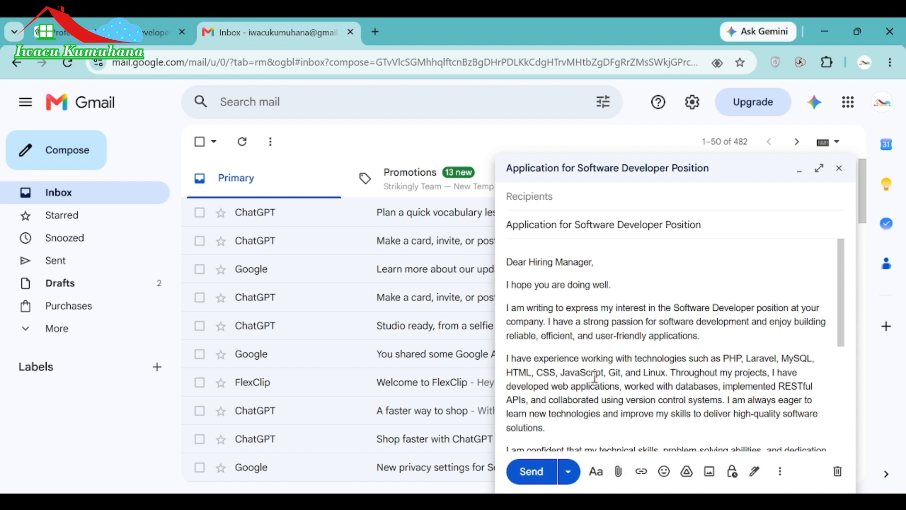
pyautogui.scroll(-1, 595, 378)
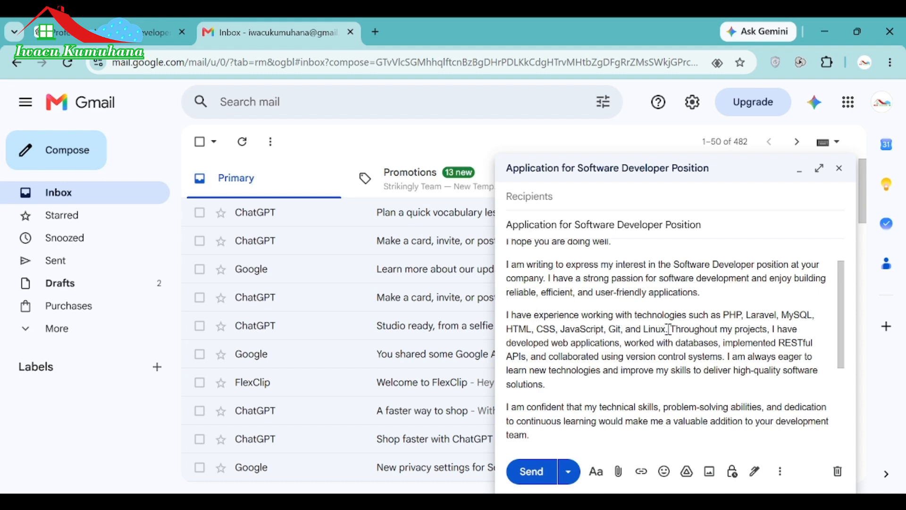
pyautogui.moveTo(669, 329); pyautogui.dragTo(661, 329)
pyautogui.click(814, 342)
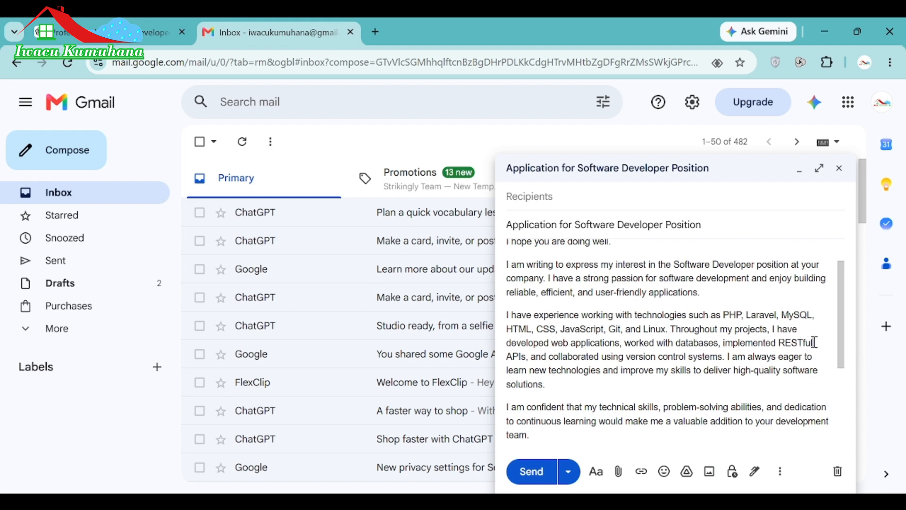
pyautogui.click(725, 344)
pyautogui.moveTo(698, 350); pyautogui.dragTo(527, 361)
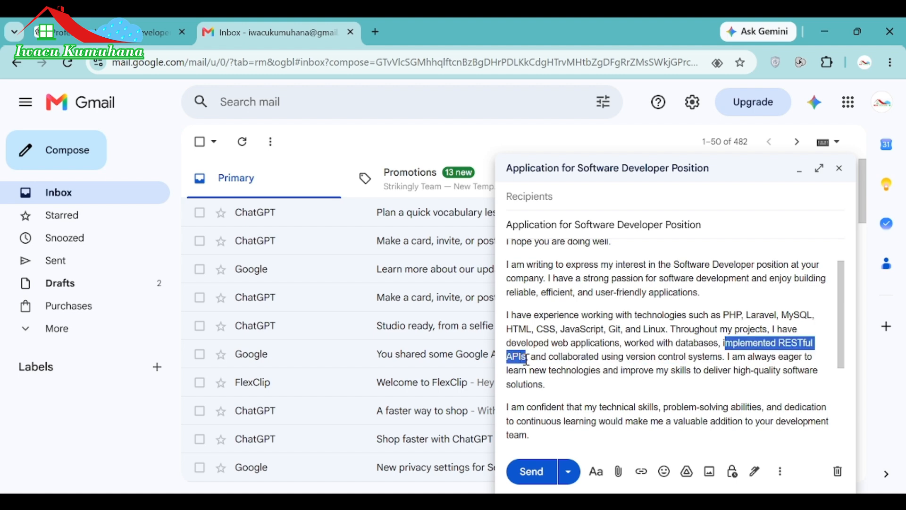
pyautogui.press('BackSpace')
pyautogui.press('BackSpace')
pyautogui.press('BackSpace')
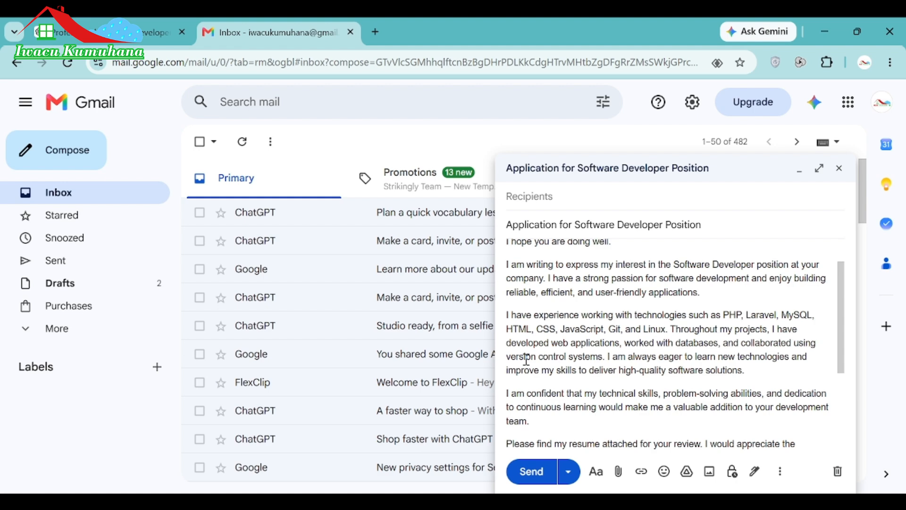